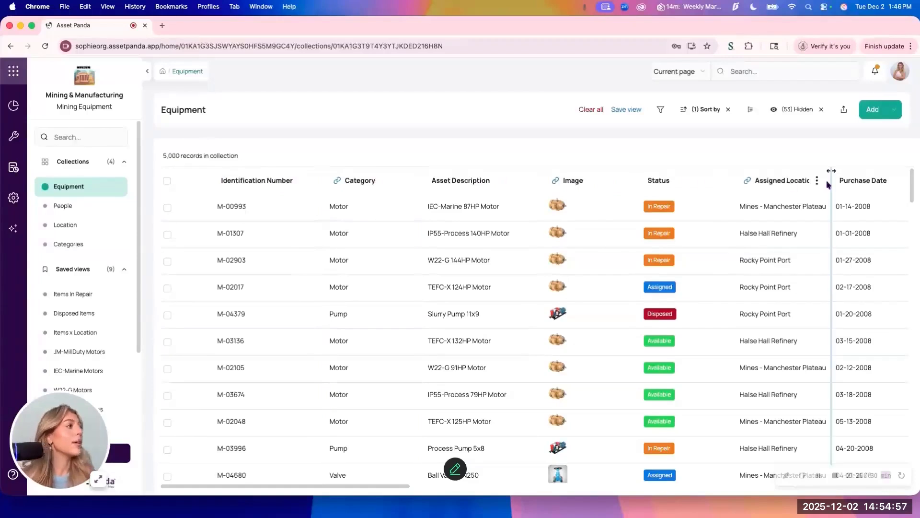
Review the fields included in the Motor and Pump categories of the Categories collection
left_click(93, 247)
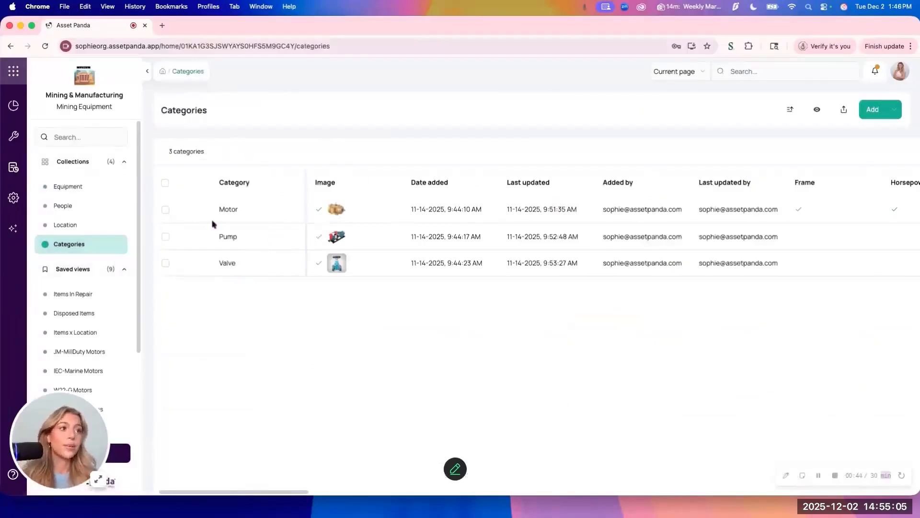
left_click(240, 209)
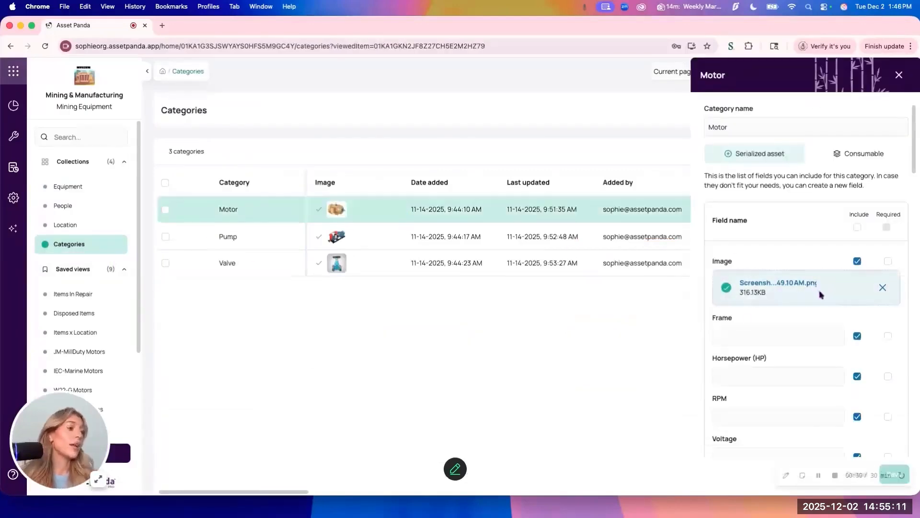
scroll(713, 128, "down", 1)
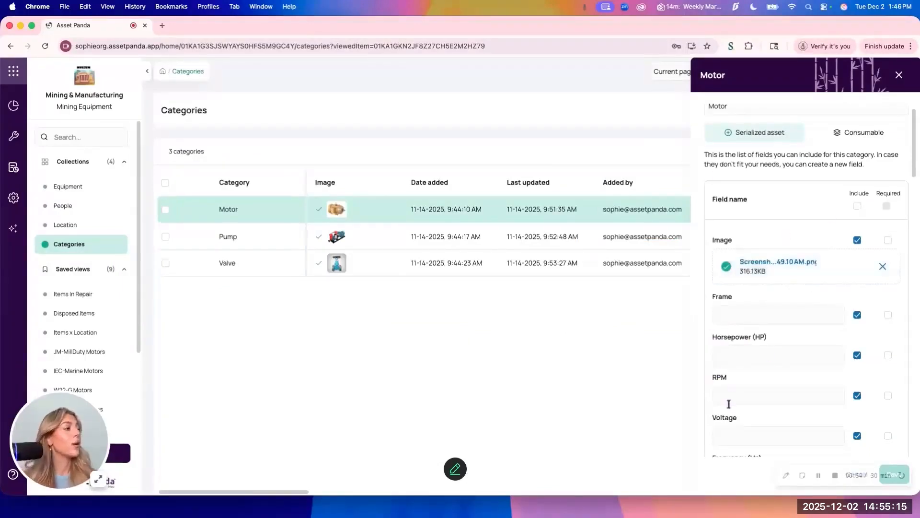
left_click(349, 239)
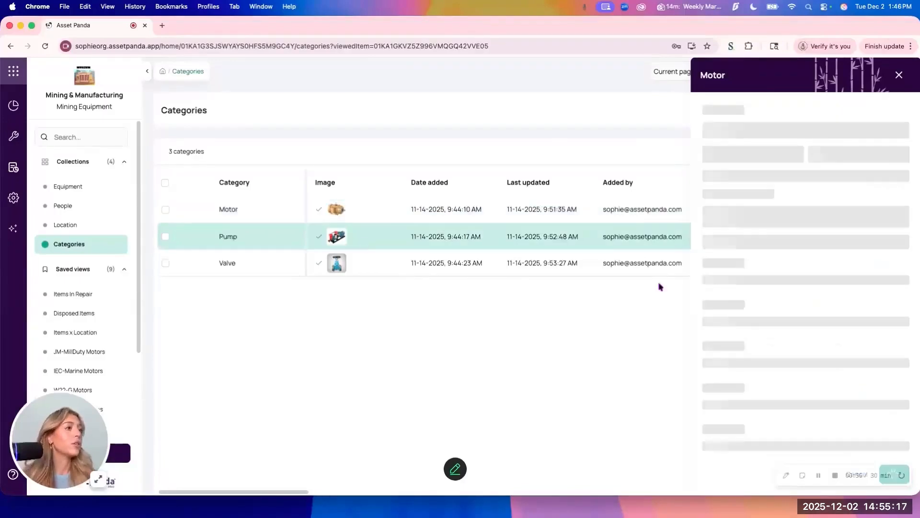
scroll(797, 339, "down", 10)
scroll(797, 339, "down", 5)
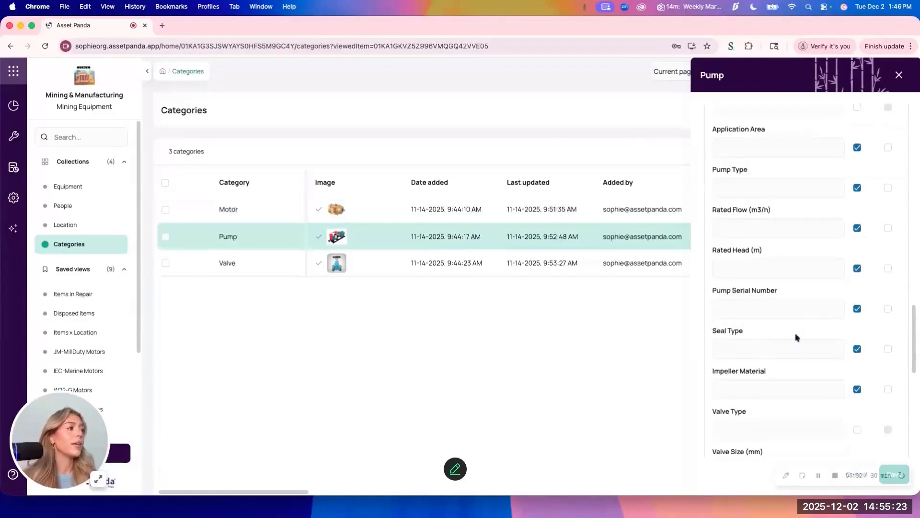
left_click(899, 75)
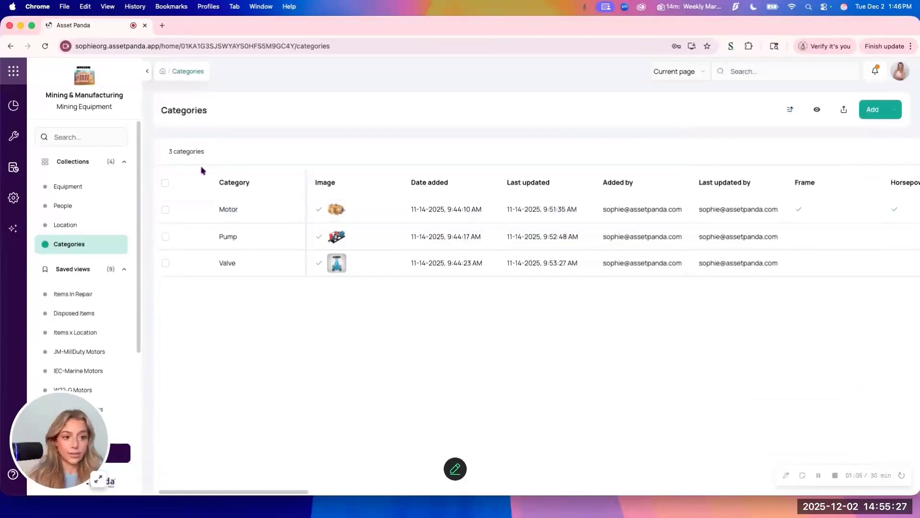
Look over the records and columns in the Location and People collections
left_click(93, 231)
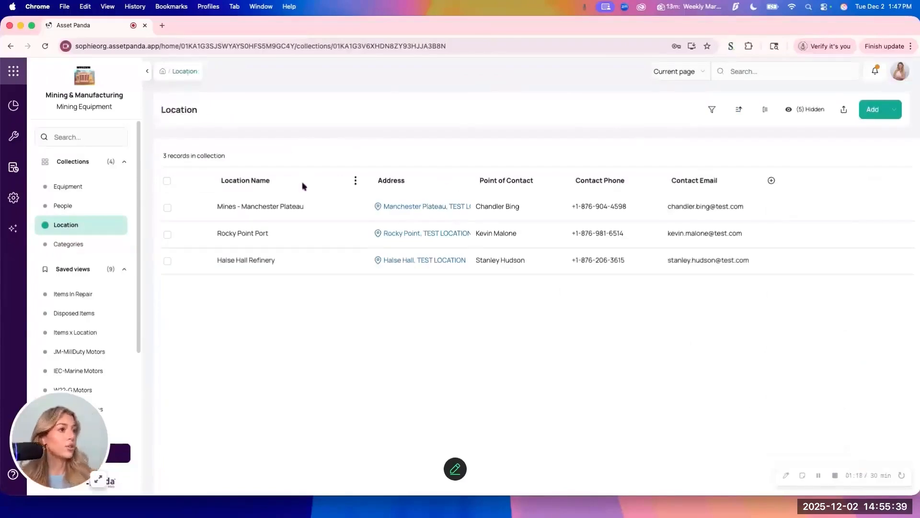
left_click_drag(472, 173, 451, 174)
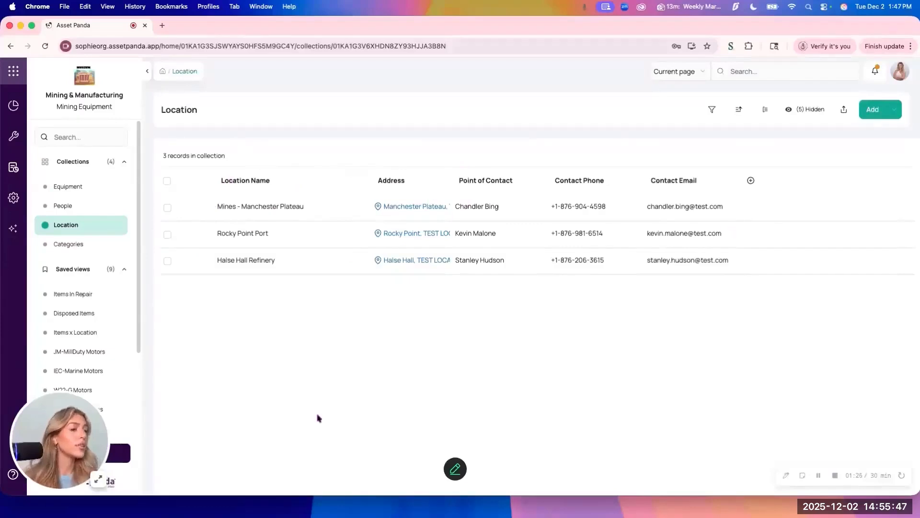
left_click(67, 210)
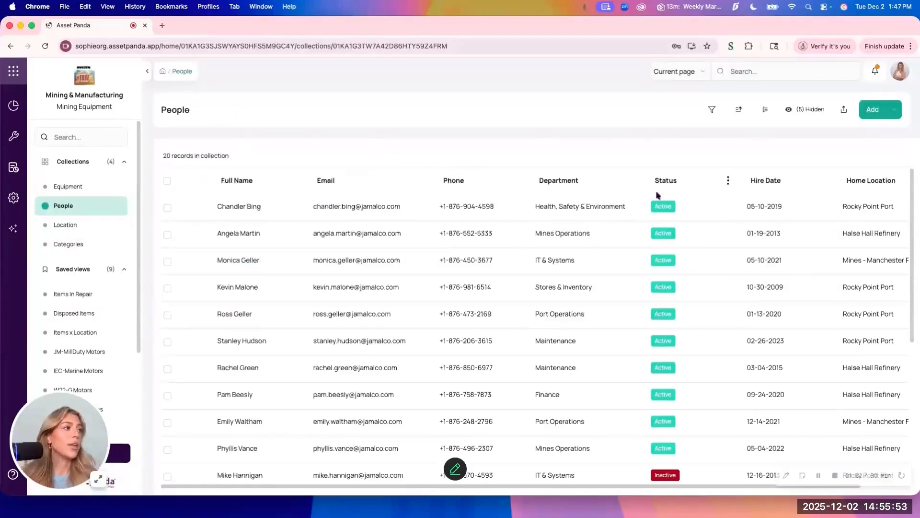
scroll(694, 284, "down", 1)
scroll(720, 273, "up", 1)
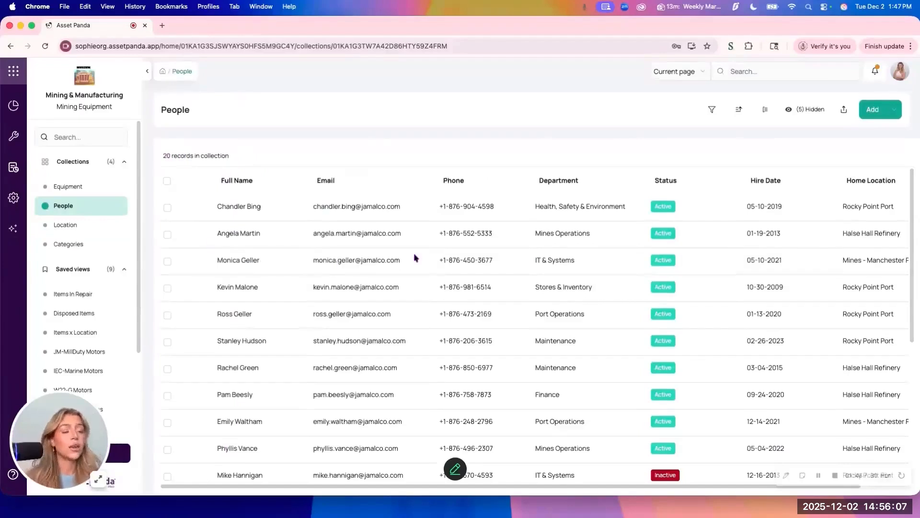
Add "Lost In Transit" as a list option to the Equipment collection's Status field and save the field settings
left_click(75, 186)
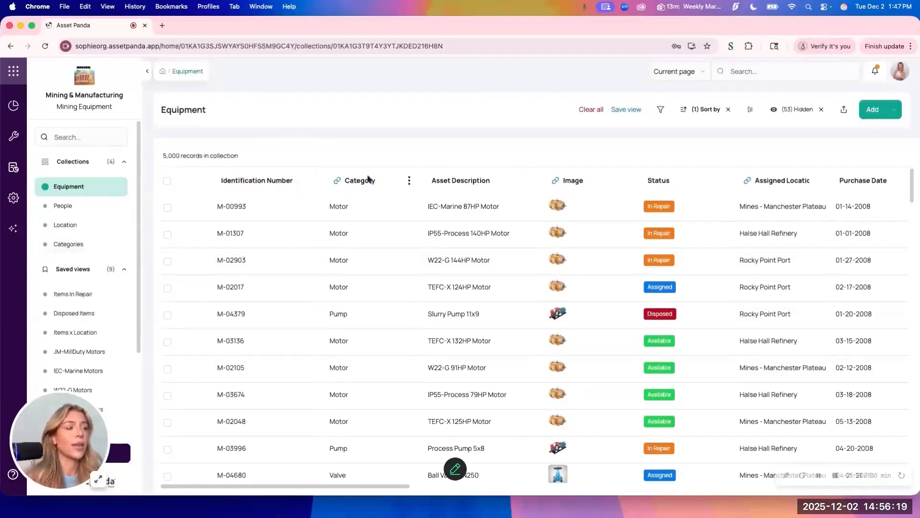
scroll(475, 193, "right", 2)
scroll(476, 193, "right", 3)
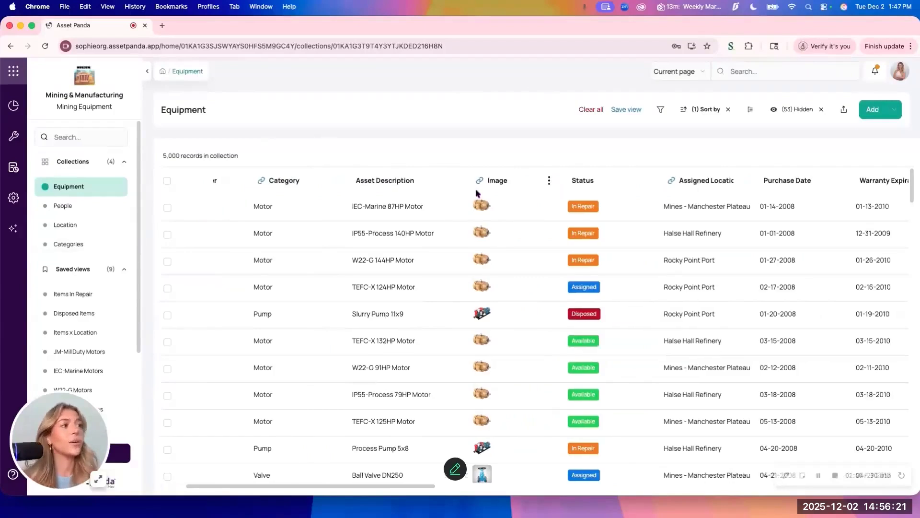
left_click(644, 181)
left_click(582, 320)
scroll(773, 365, "down", 3)
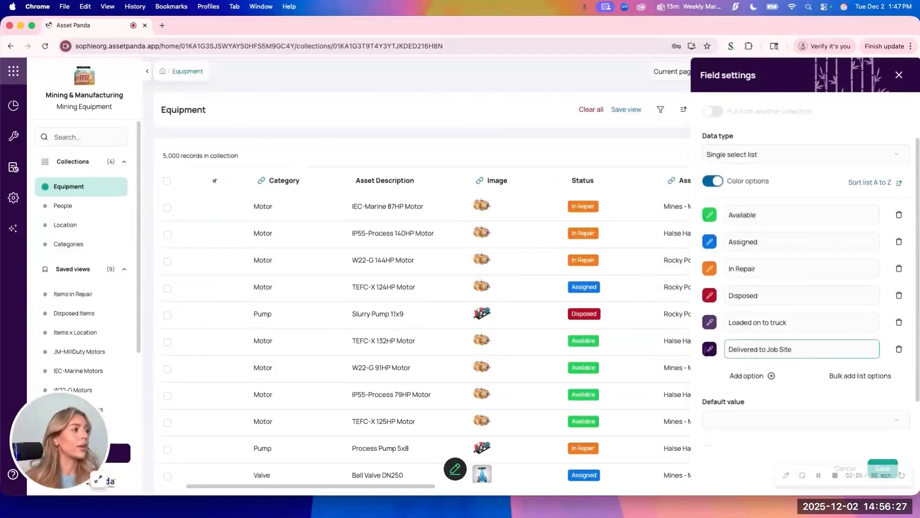
left_click(753, 380)
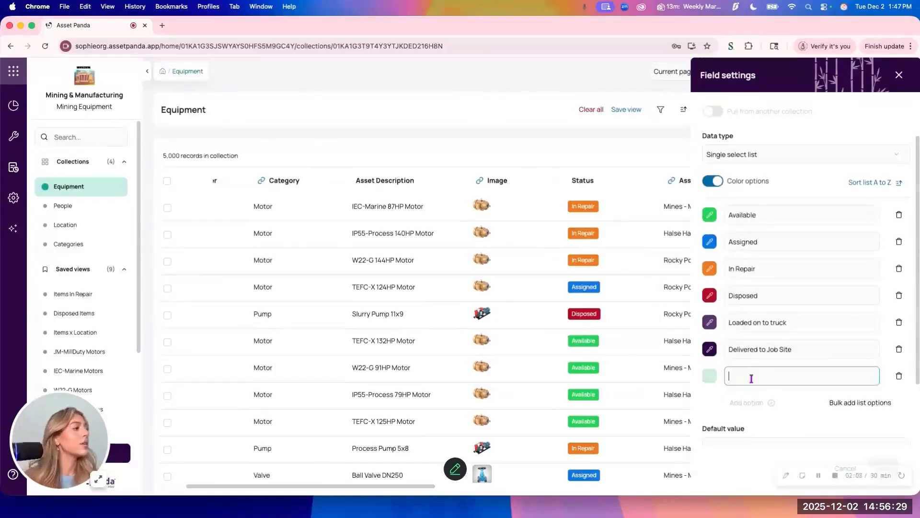
type("Lo")
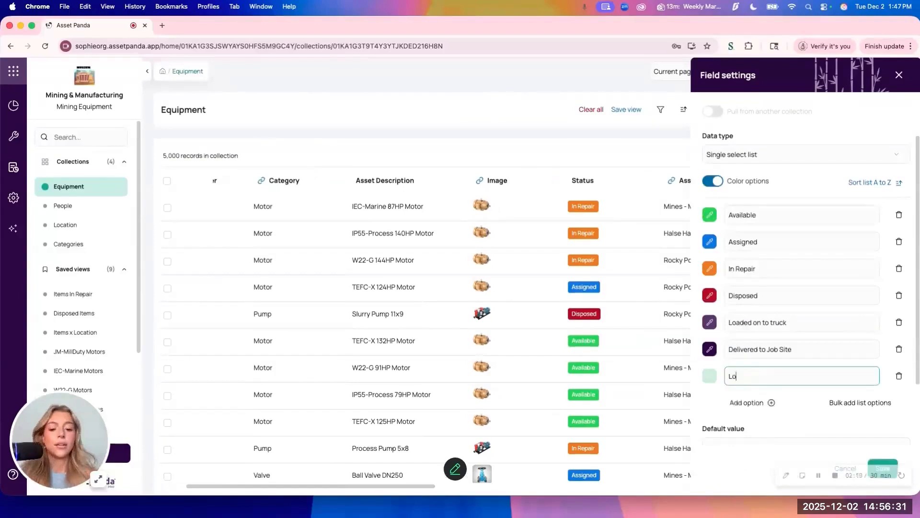
type("st In Transit")
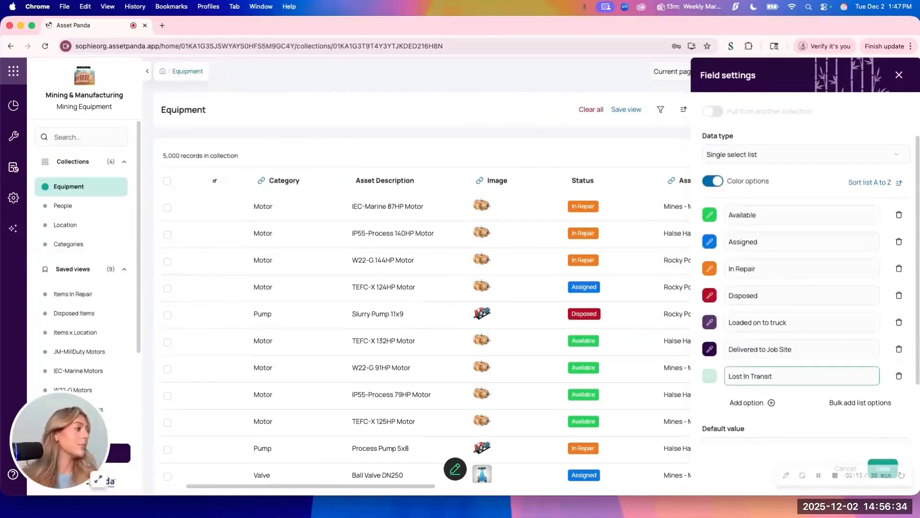
left_click(883, 467)
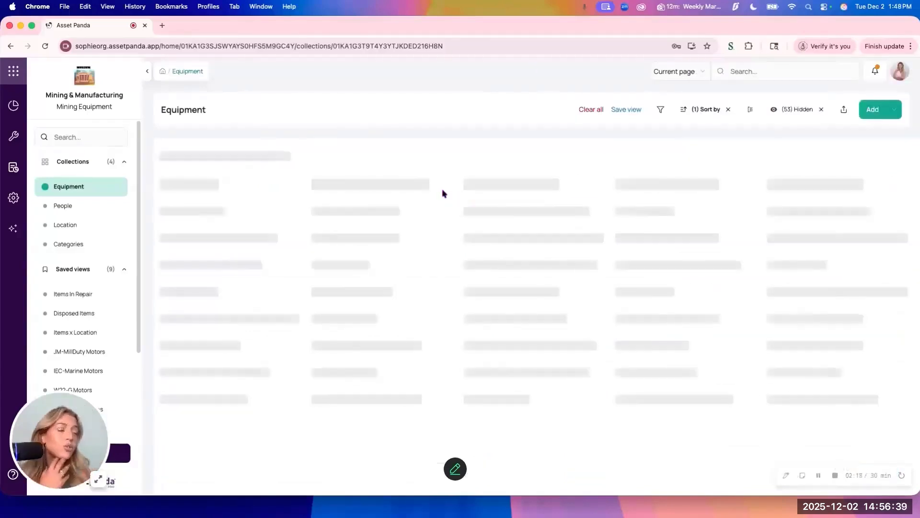
Examine the data types available for a new Equipment field, including the file types offered for Attachment, without creating the field
left_click(529, 180)
left_click(478, 263)
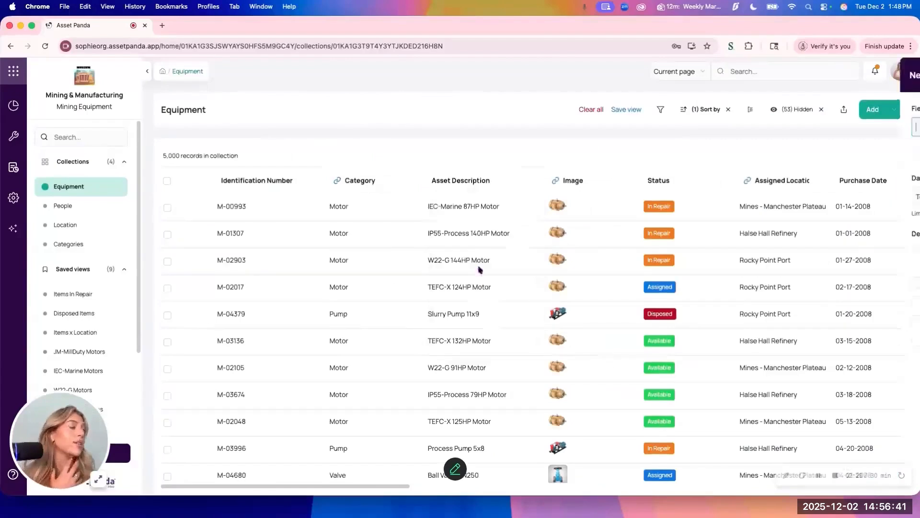
left_click(738, 191)
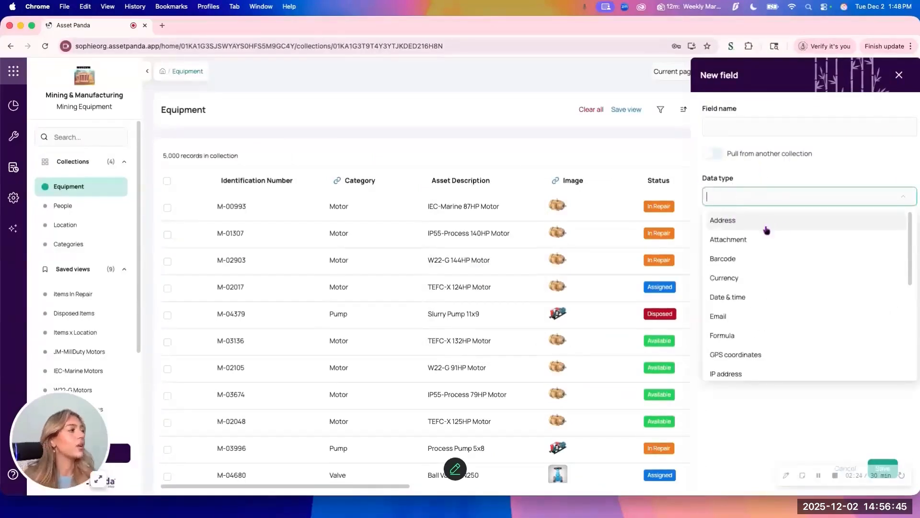
left_click(748, 240)
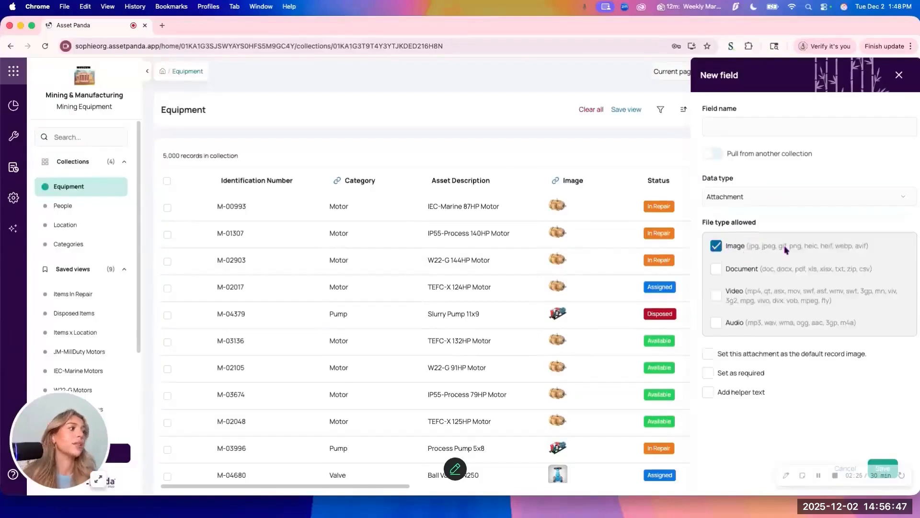
left_click(766, 195)
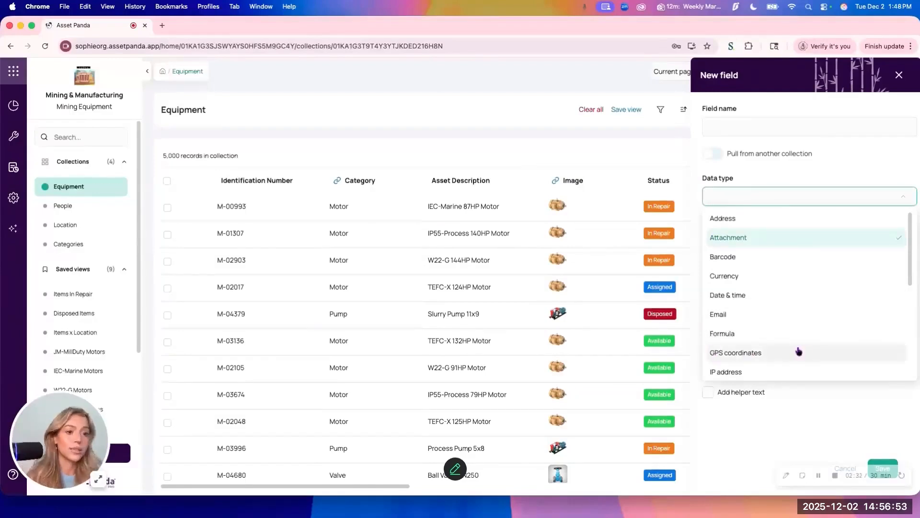
scroll(798, 335, "down", 5)
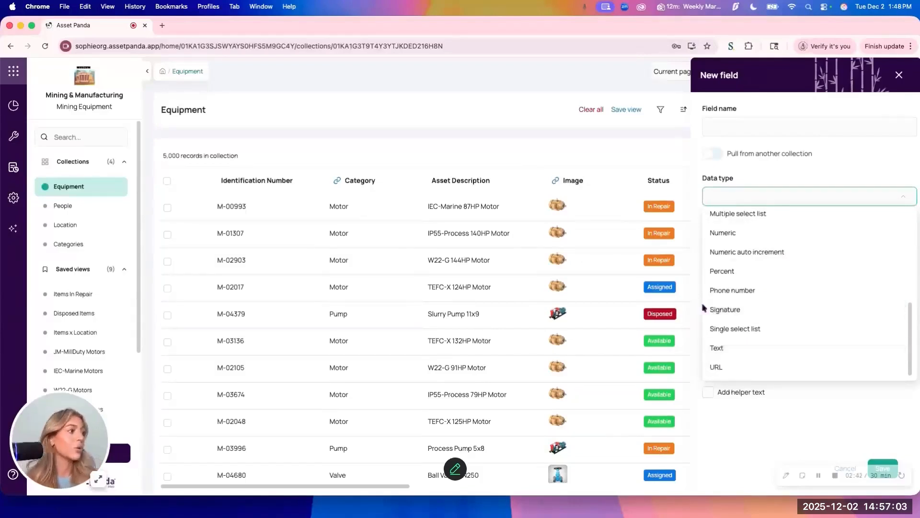
left_click(814, 160)
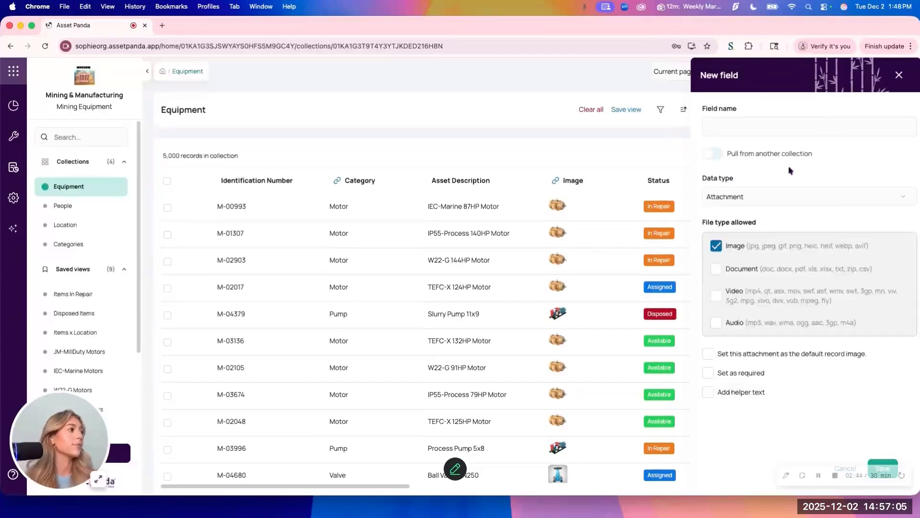
left_click(897, 77)
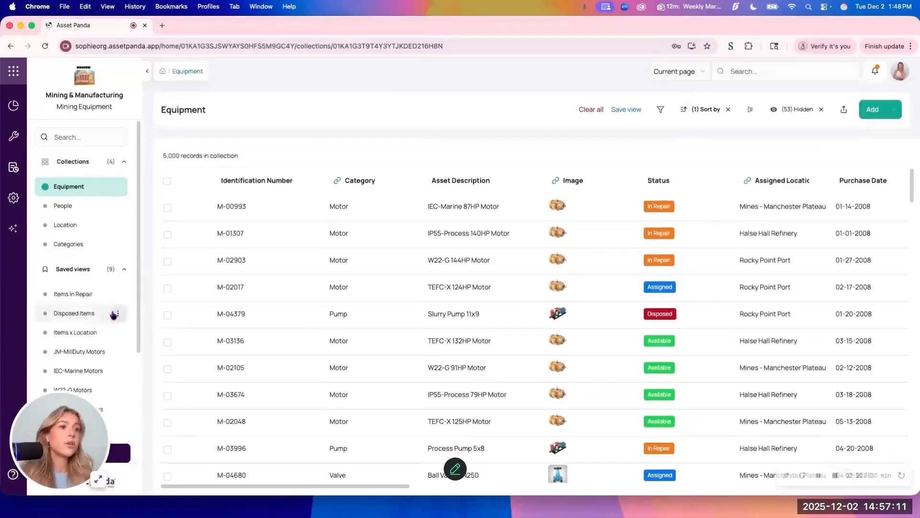
left_click_drag(164, 159, 289, 158)
left_click(290, 158)
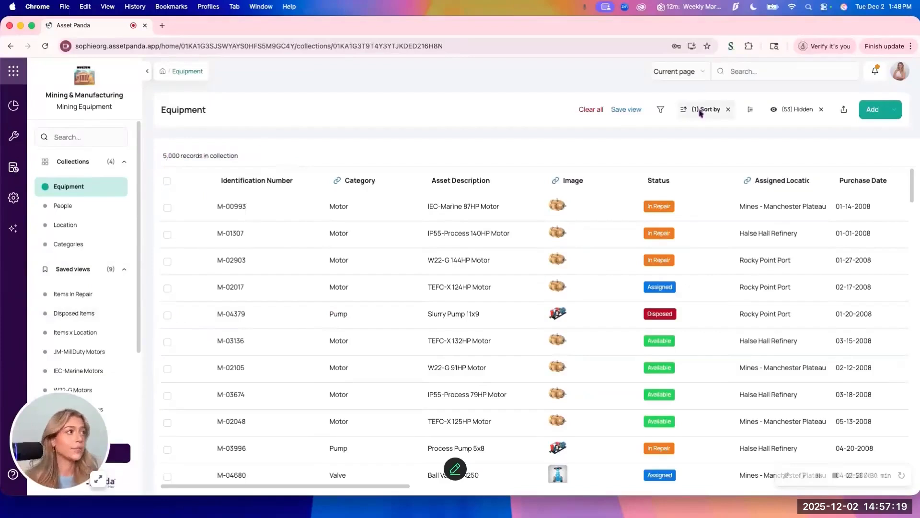
Set up an Equipment filter condition where Category is equal to Motor
left_click(661, 110)
left_click(472, 218)
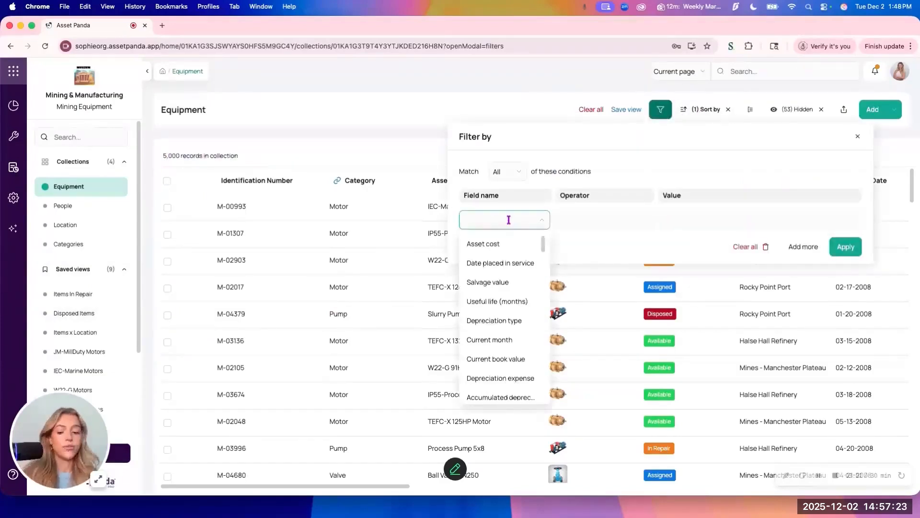
type("cat")
left_click(481, 262)
left_click(580, 221)
left_click(585, 263)
left_click(595, 223)
left_click(596, 244)
left_click(685, 224)
left_click(673, 243)
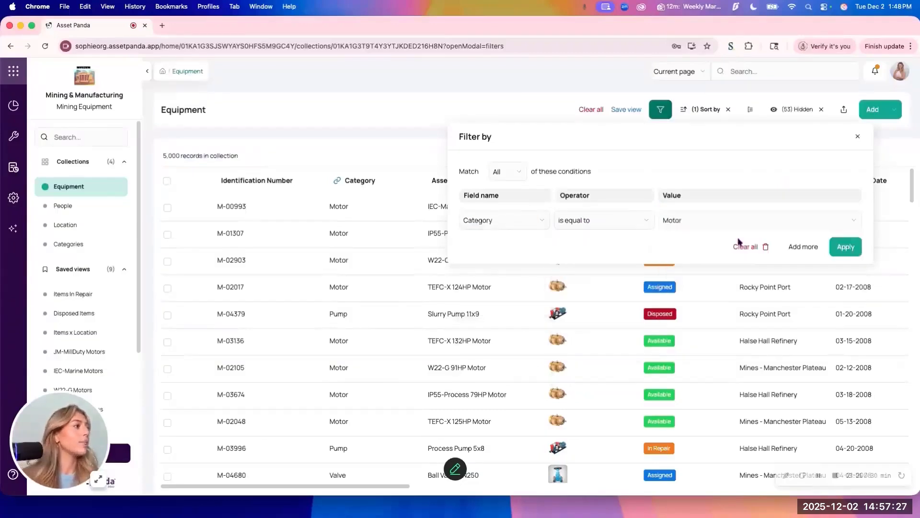
Add a second filter condition where Assigned Location is equal to Rocky Point Port, and apply the filters
left_click(804, 247)
left_click(549, 242)
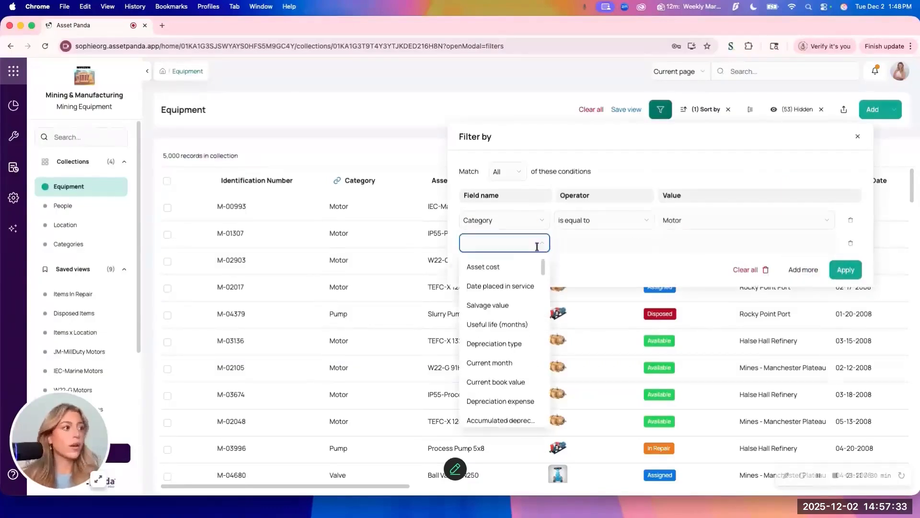
type("lo")
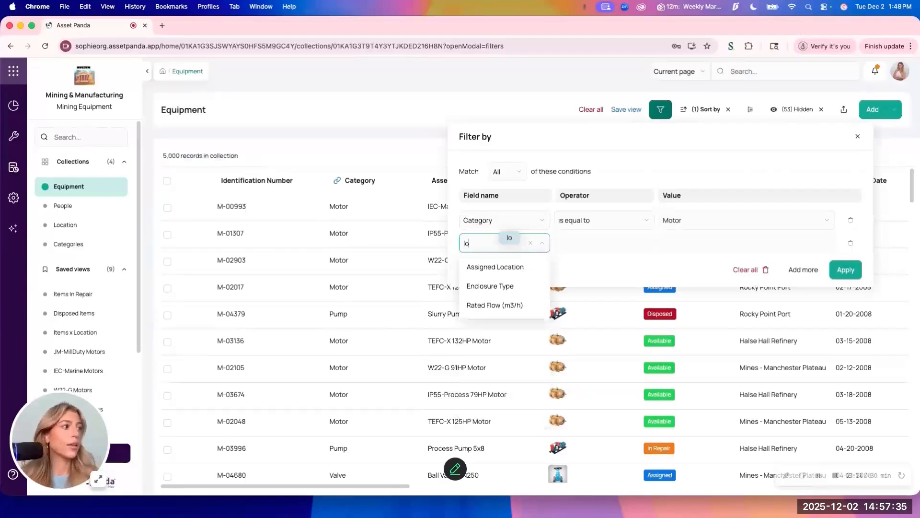
left_click(501, 269)
left_click(585, 244)
left_click(587, 269)
left_click(695, 242)
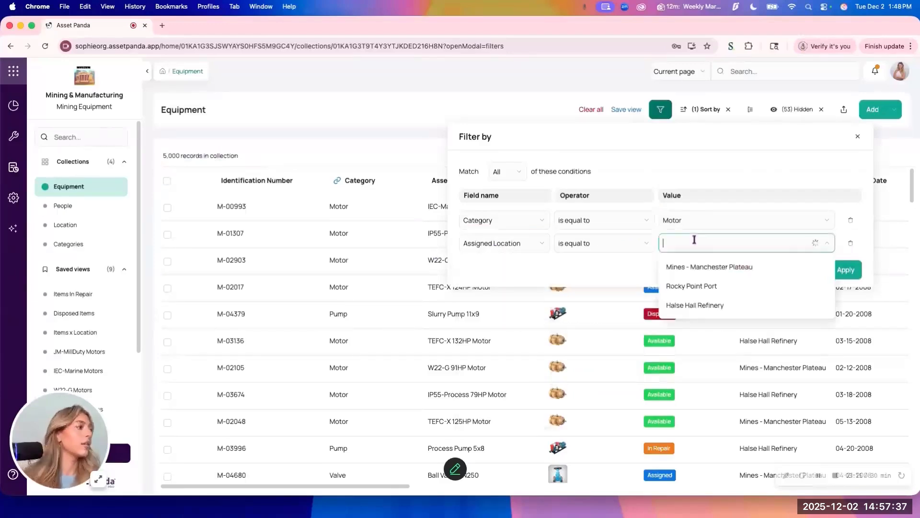
left_click(692, 286)
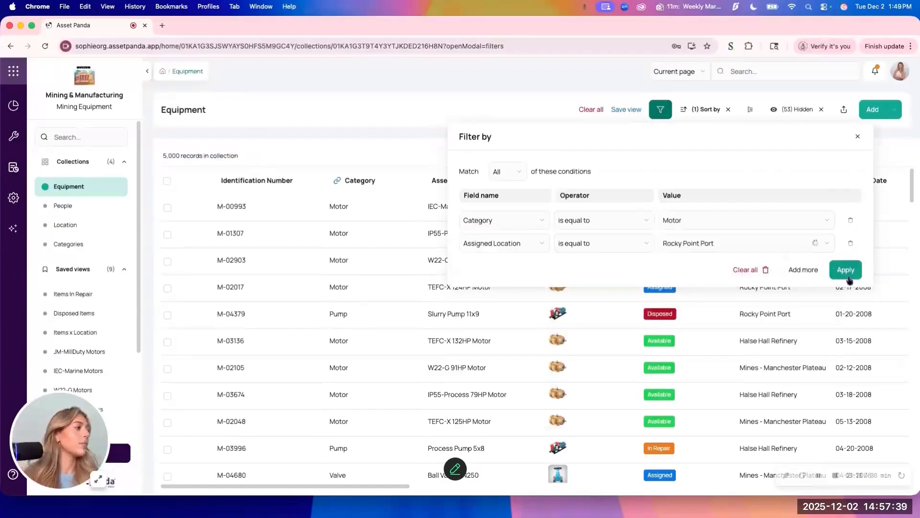
left_click(845, 270)
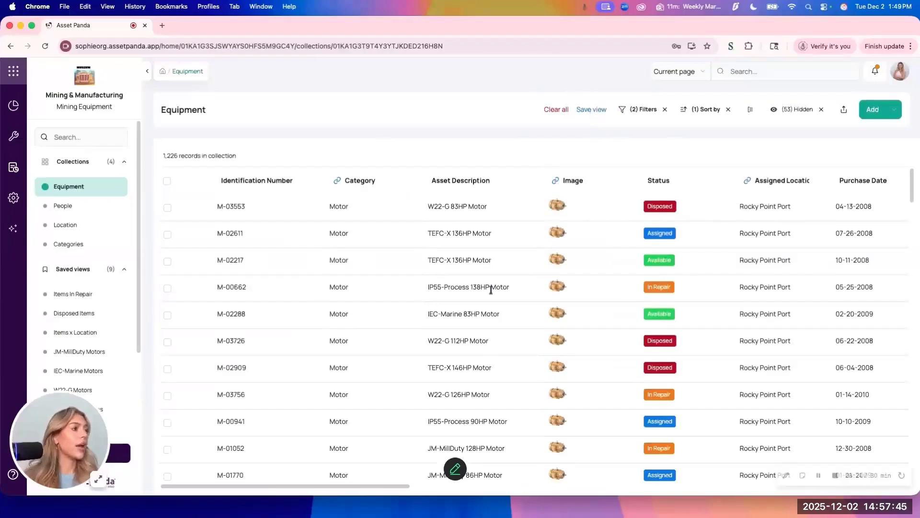
Group the filtered Equipment records by Status and apply the grouping
left_click(750, 109)
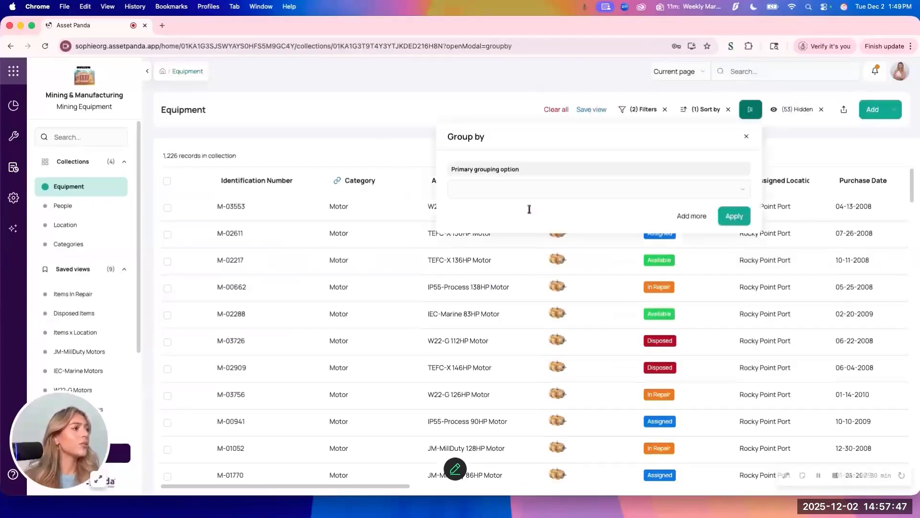
left_click(467, 187)
type("st")
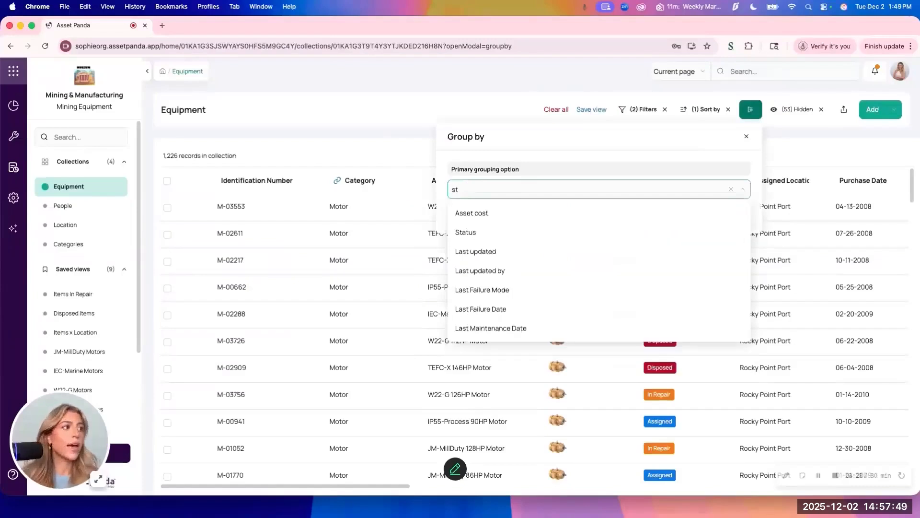
left_click(464, 232)
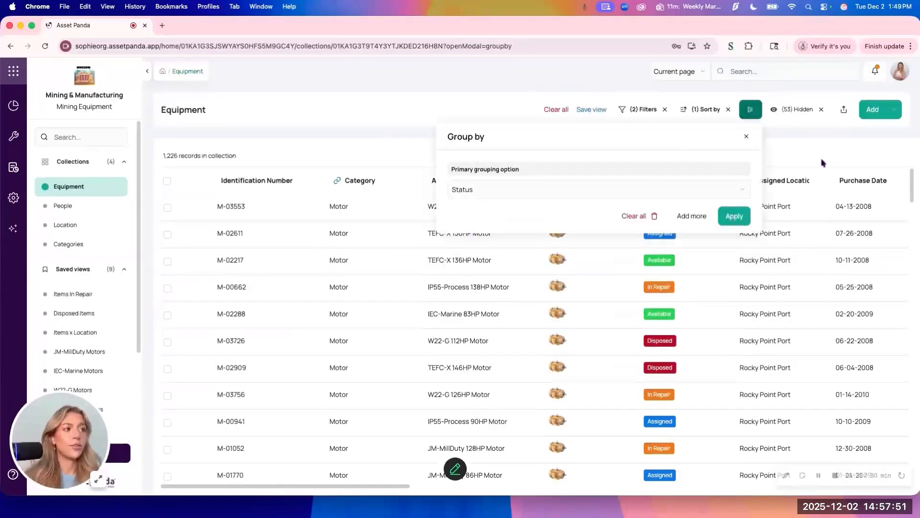
left_click(730, 215)
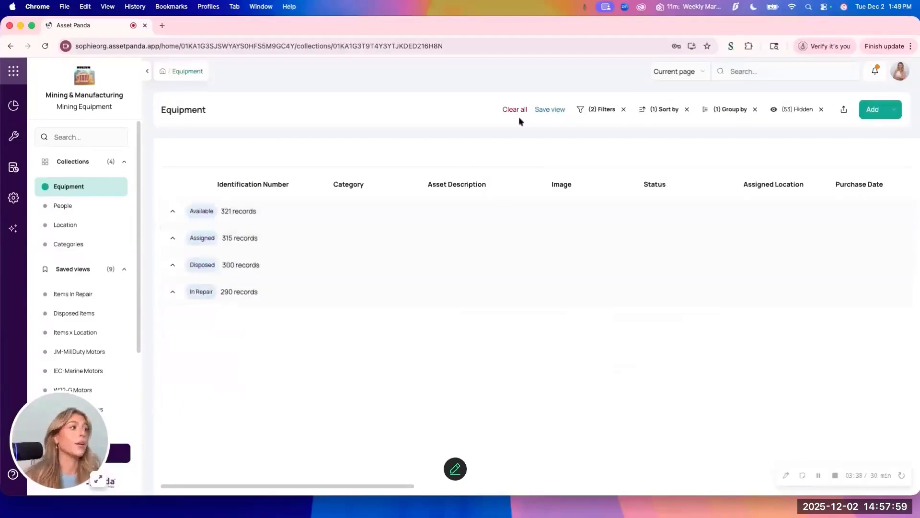
Save the filtered and grouped Equipment list as a view named "Assets at Rocky Point"
left_click(556, 109)
type("Assets at Rocky Point")
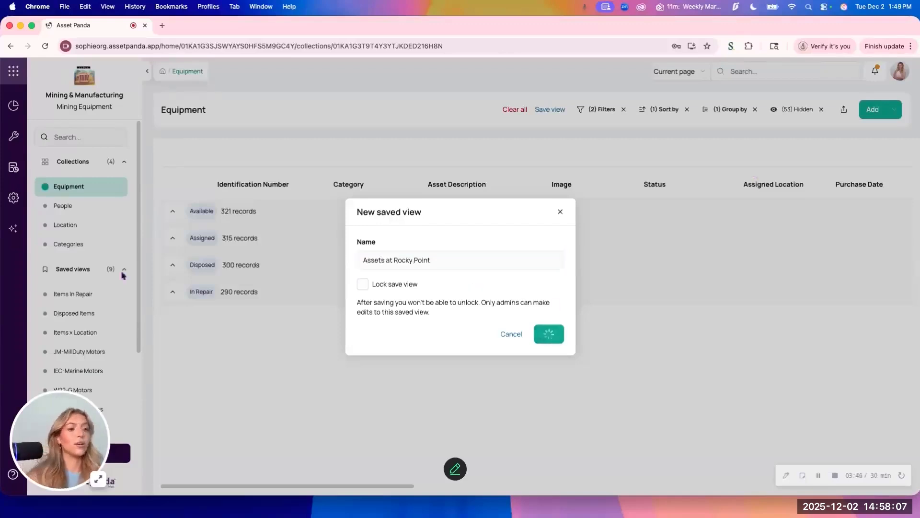
scroll(110, 288, "down", 3)
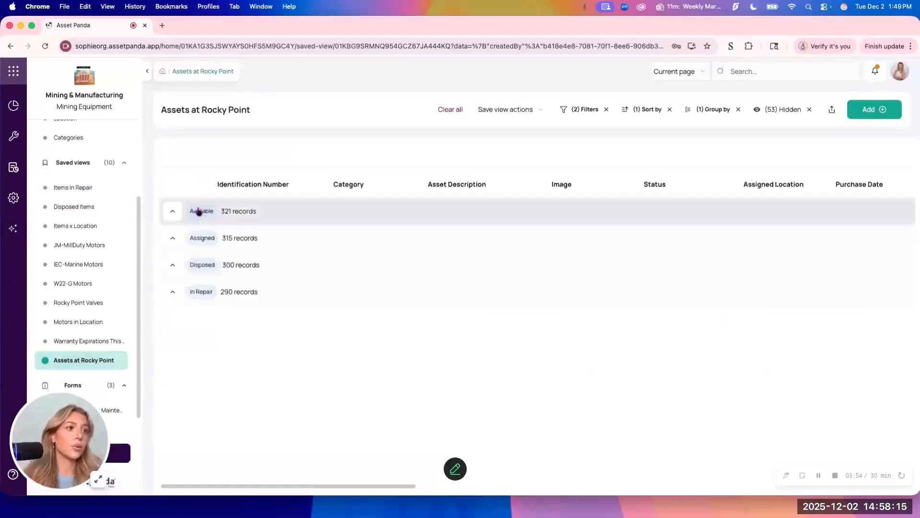
left_click_drag(167, 105, 263, 111)
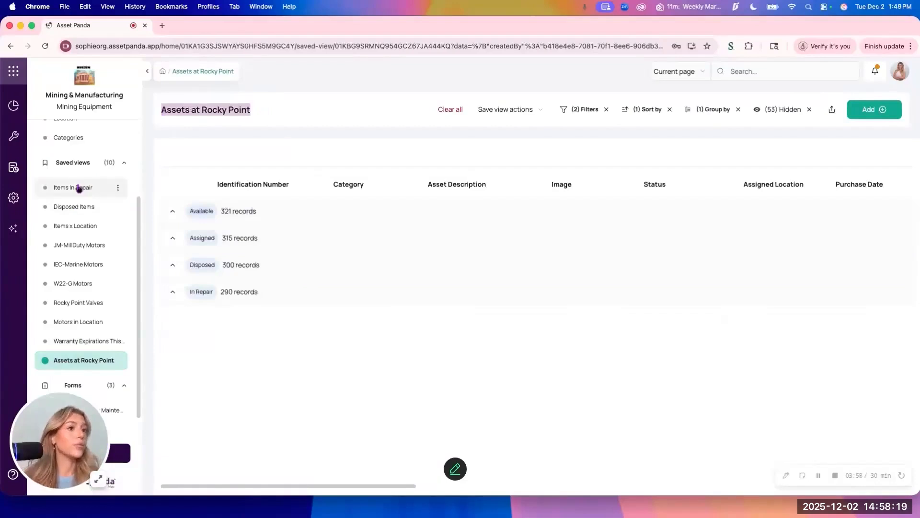
Look through the saved views Items In Repair, Disposed Items and JM-MillDuty Motors
left_click(98, 188)
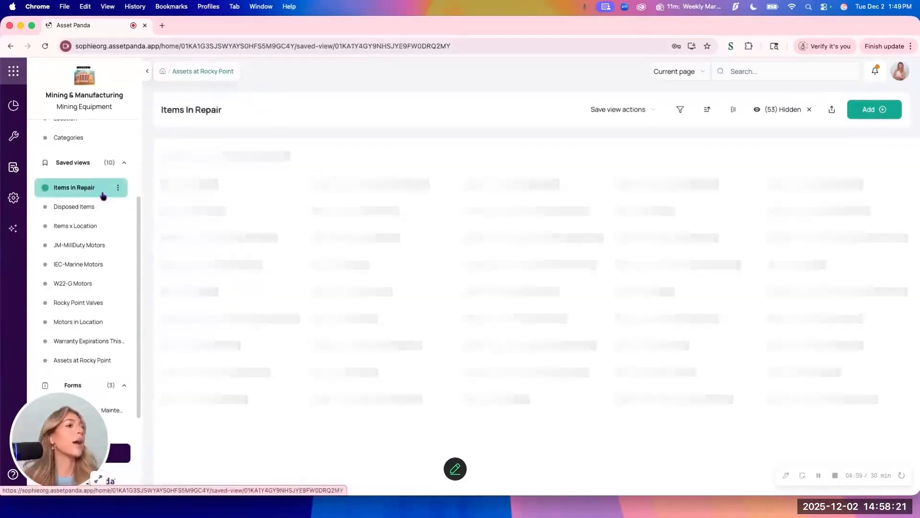
left_click(81, 213)
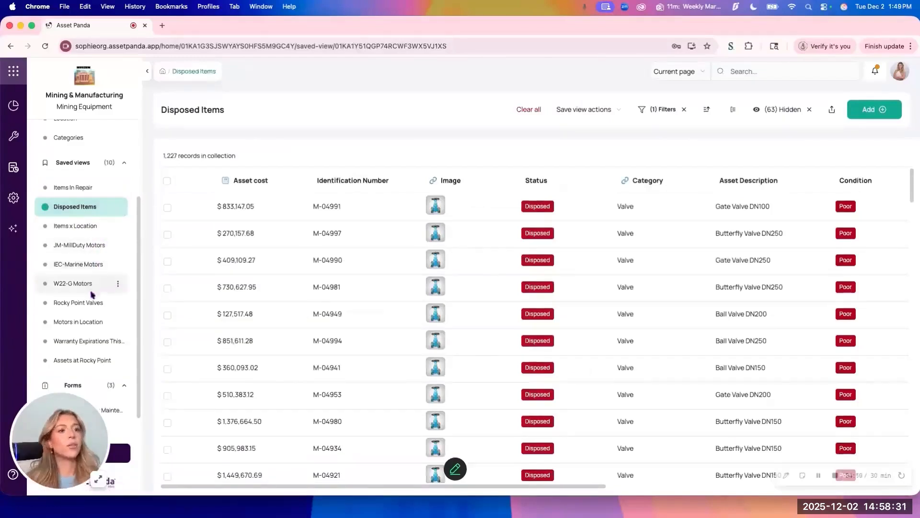
left_click_drag(101, 248, 104, 246)
left_click(104, 247)
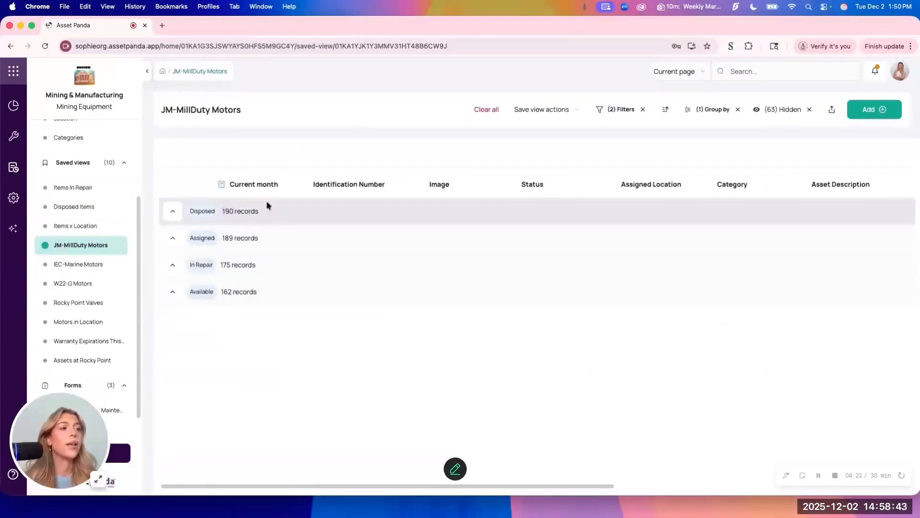
Open the IEC-Marine Motor Maintenance Form, select the first listed record and continue to its form fields
scroll(99, 281, "down", 1)
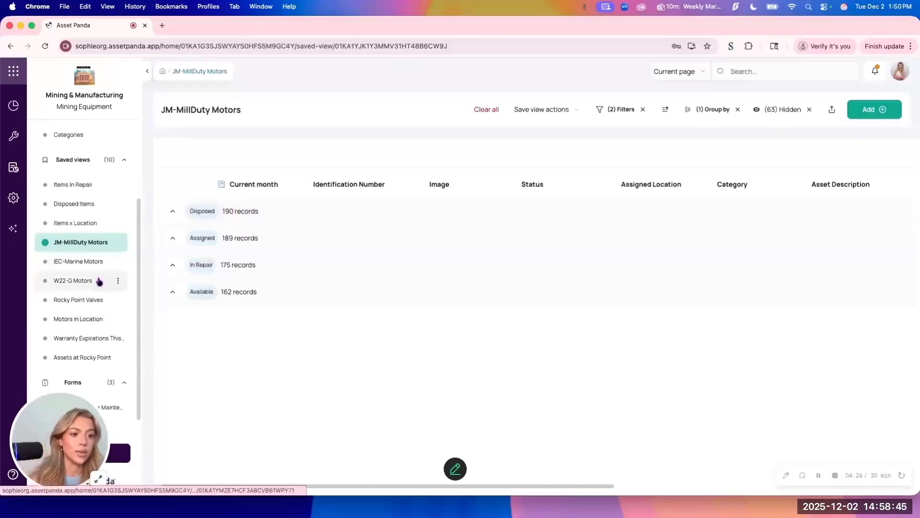
scroll(99, 281, "down", 2)
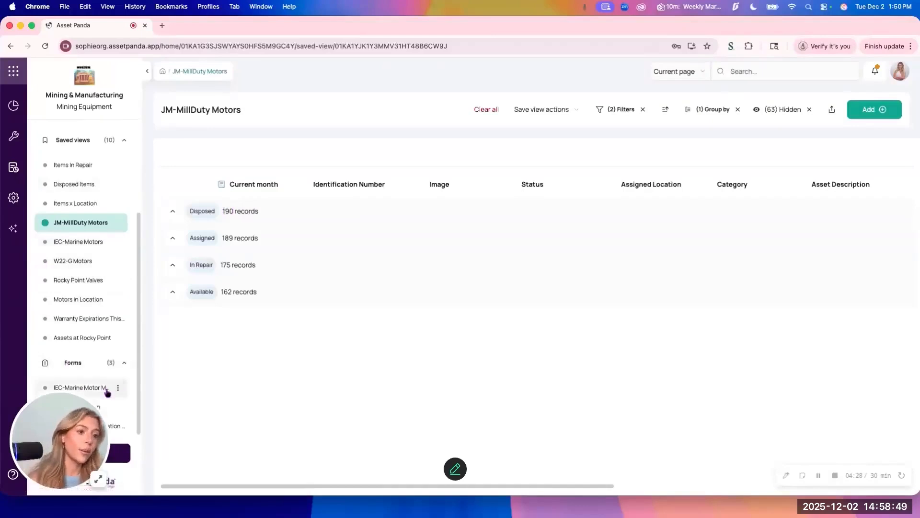
left_click(61, 389)
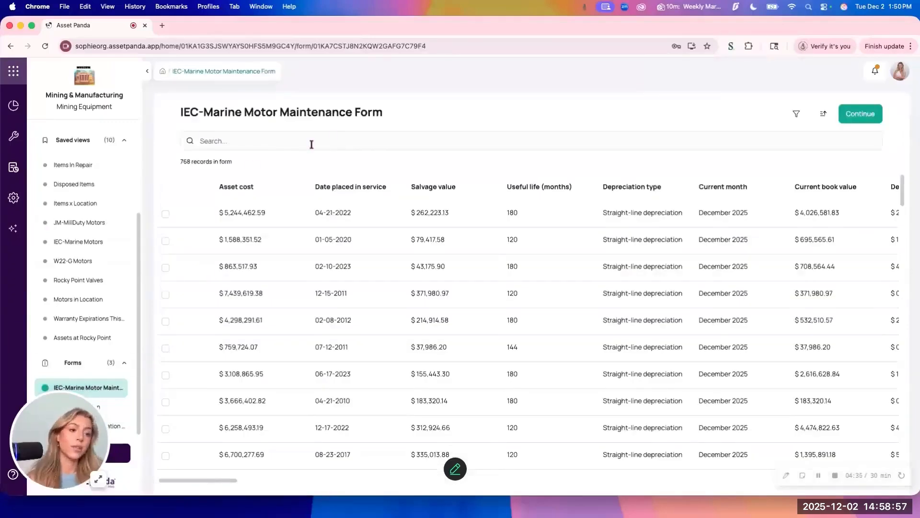
left_click(165, 215)
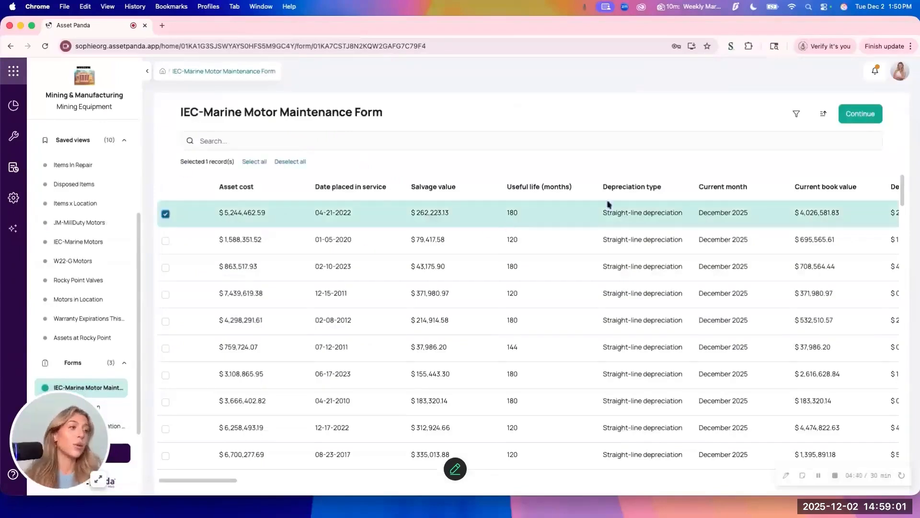
left_click(860, 113)
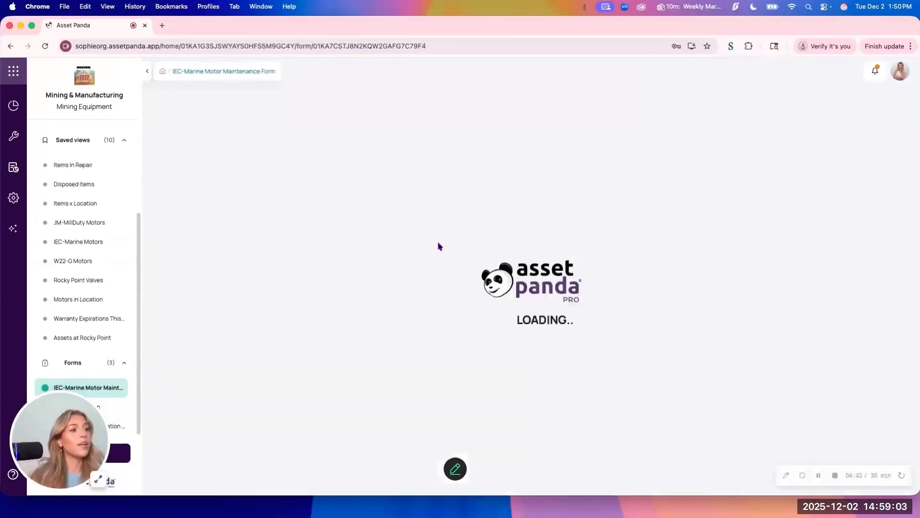
Set the Assigned Location in the maintenance form to Mines - Manchester Plateau
scroll(383, 197, "down", 2)
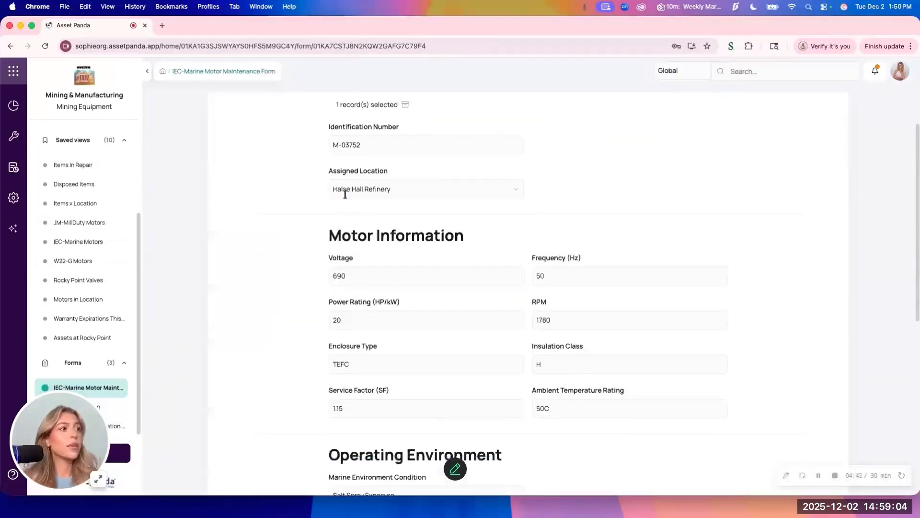
left_click(404, 183)
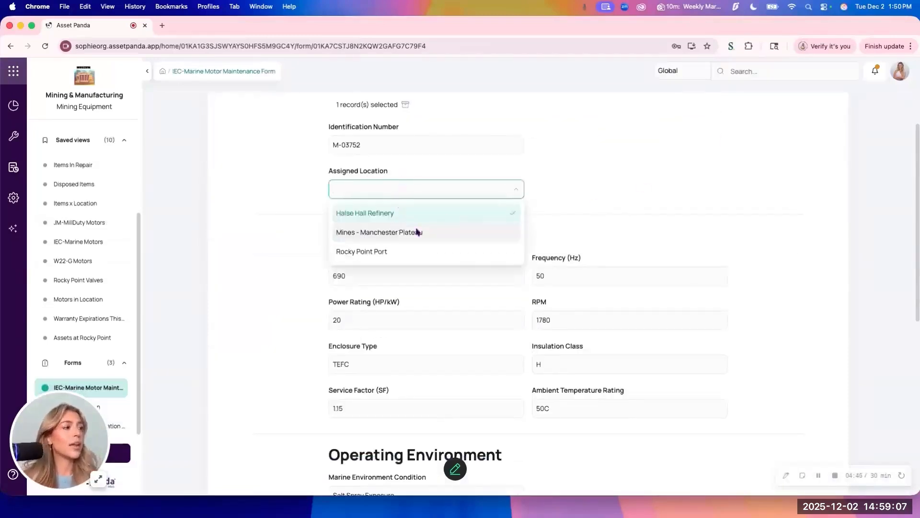
left_click(405, 232)
Set Marine Environment Condition to Deck Level Exposure, add Dust to External Contaminants Present, and submit the form
scroll(290, 180, "down", 2)
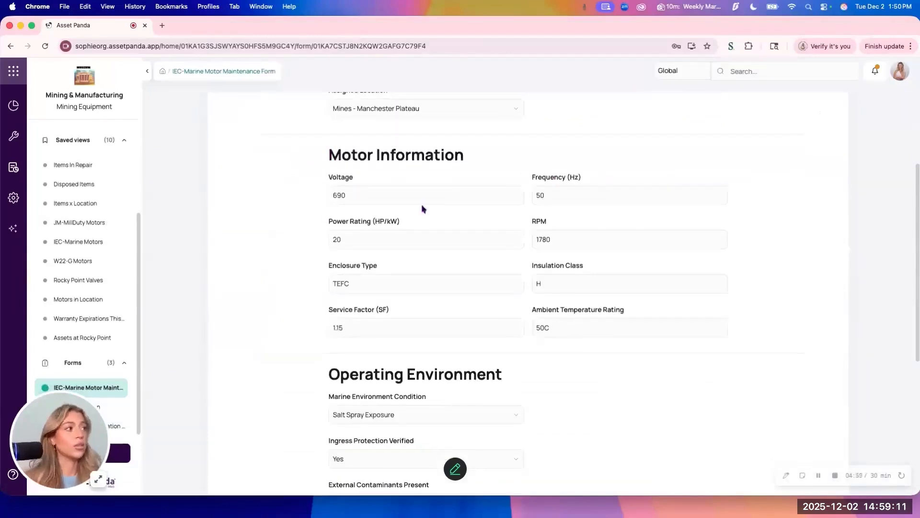
scroll(530, 288, "down", 4)
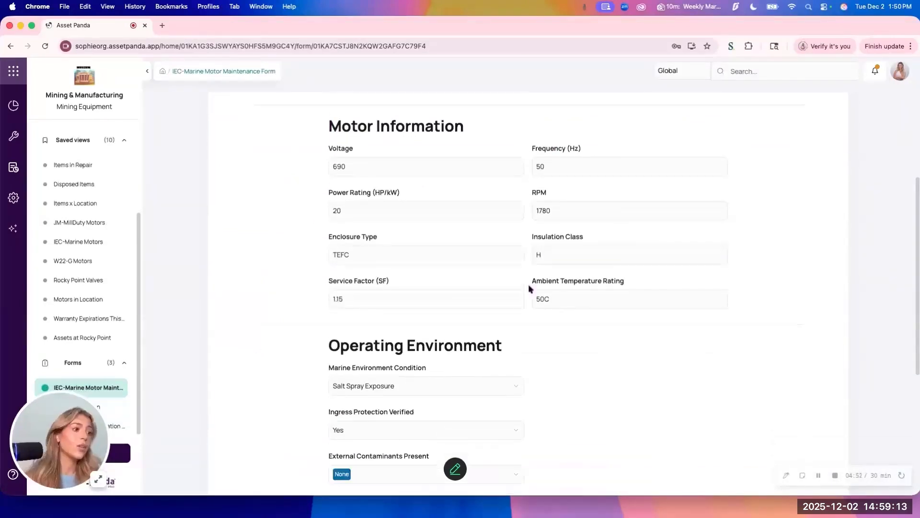
left_click(440, 280)
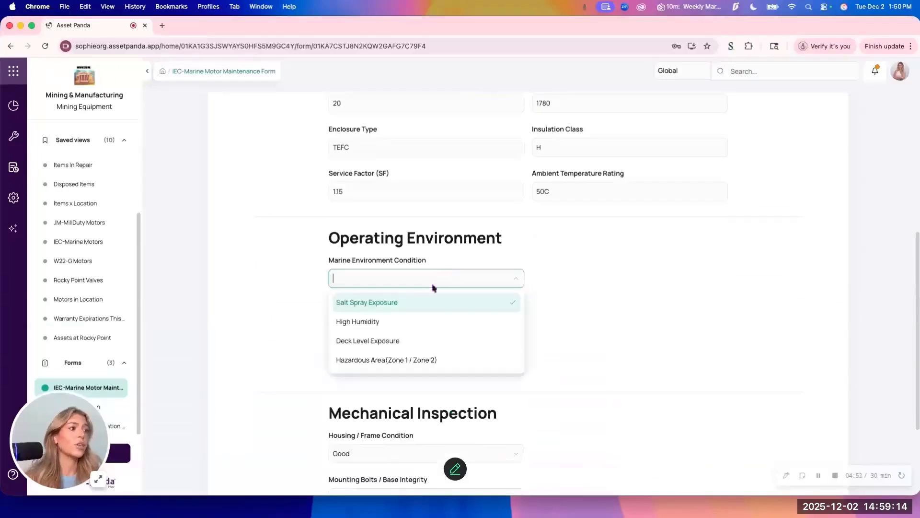
left_click(398, 340)
left_click(415, 370)
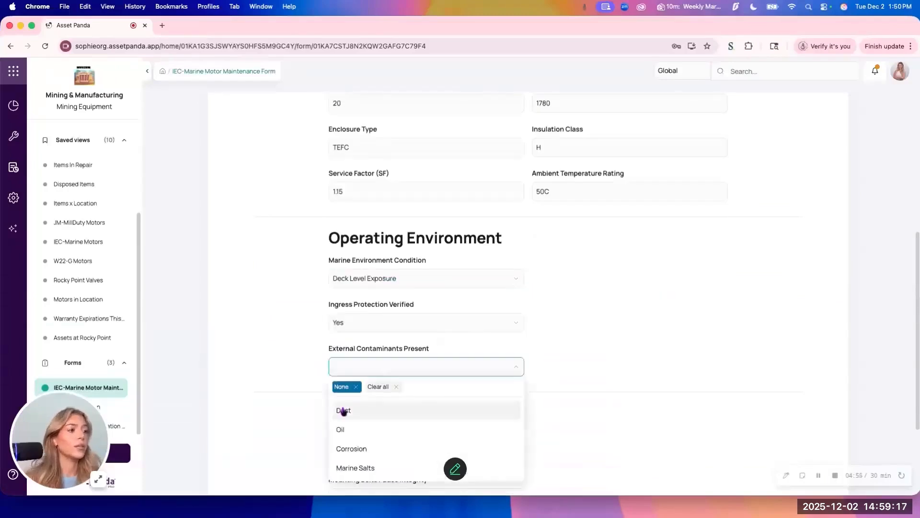
left_click(343, 411)
scroll(731, 275, "down", 4)
left_click(347, 462)
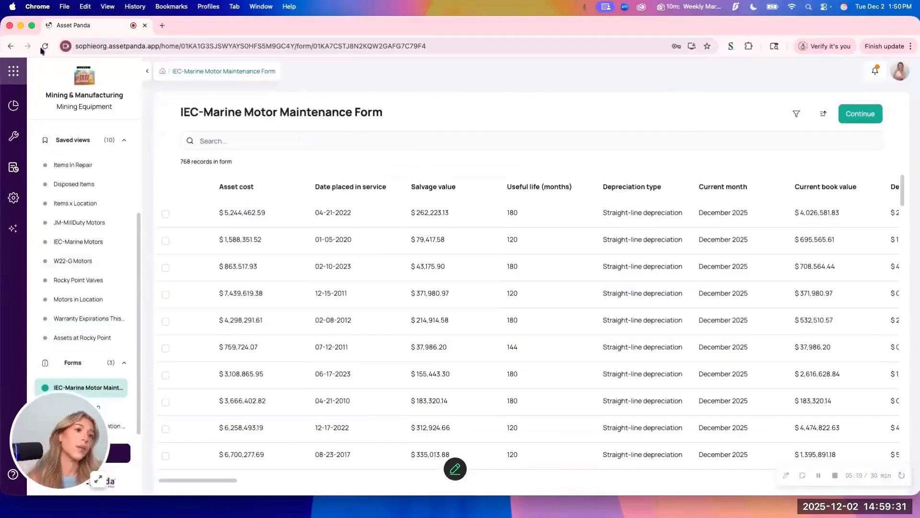
Open the dashboards and switch to the Mining & Manufacturing equipment dashboard
left_click(18, 106)
left_click(744, 121)
scroll(717, 230, "down", 2)
left_click(702, 289)
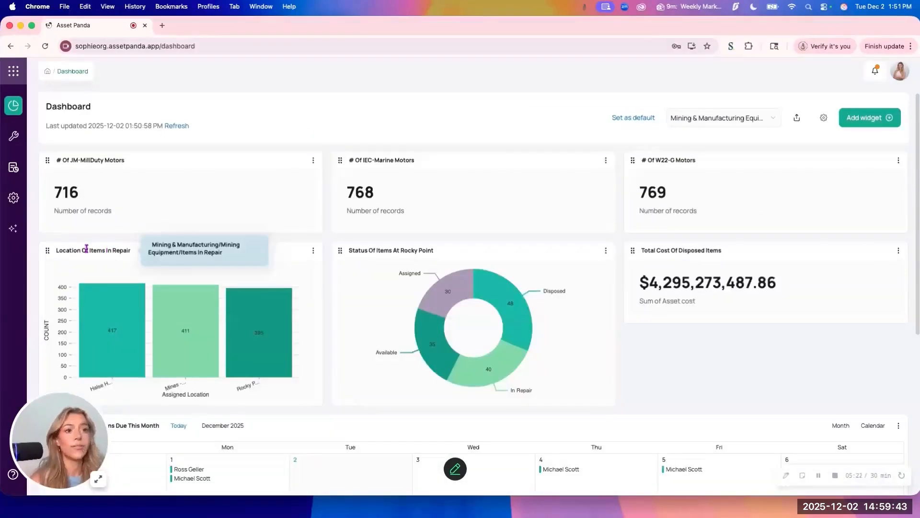
Examine the dashboard's motor count, repair location, status and disposed cost widgets and its warranty expiration calendar
mouse_move(92, 361)
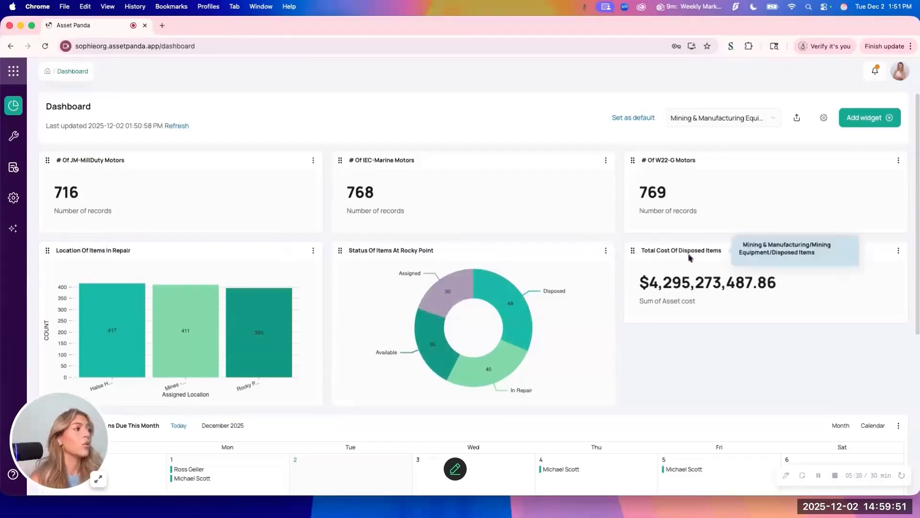
scroll(713, 353, "down", 5)
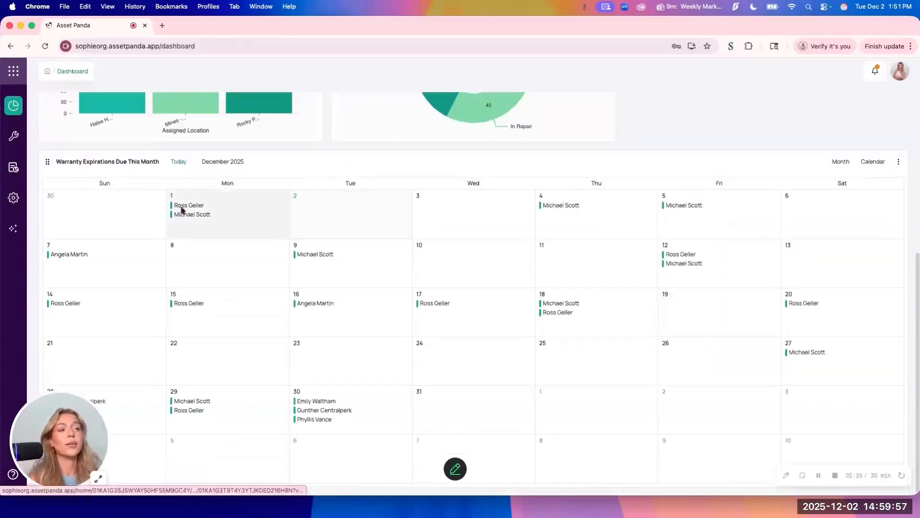
scroll(527, 202, "up", 5)
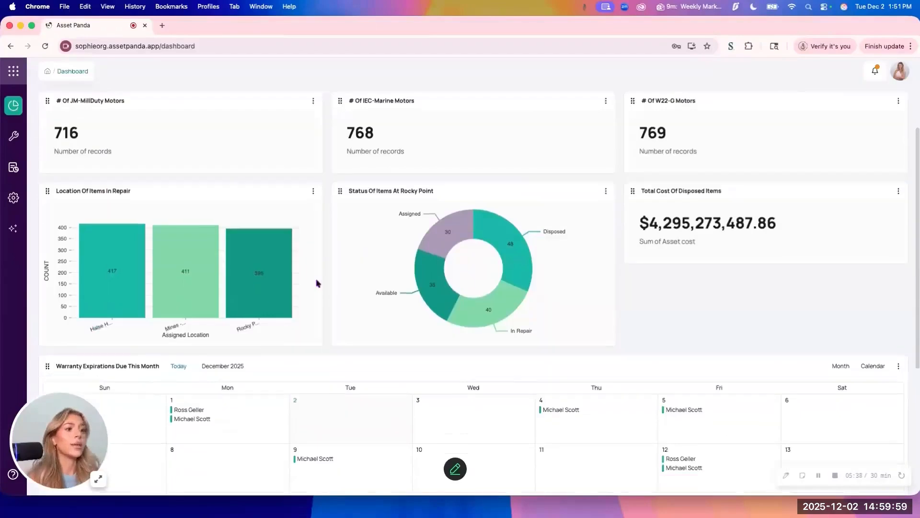
View the records behind the Mines bar of Location Of Items In Repair, expand the Assigned group, and return to the dashboard
left_click(187, 247)
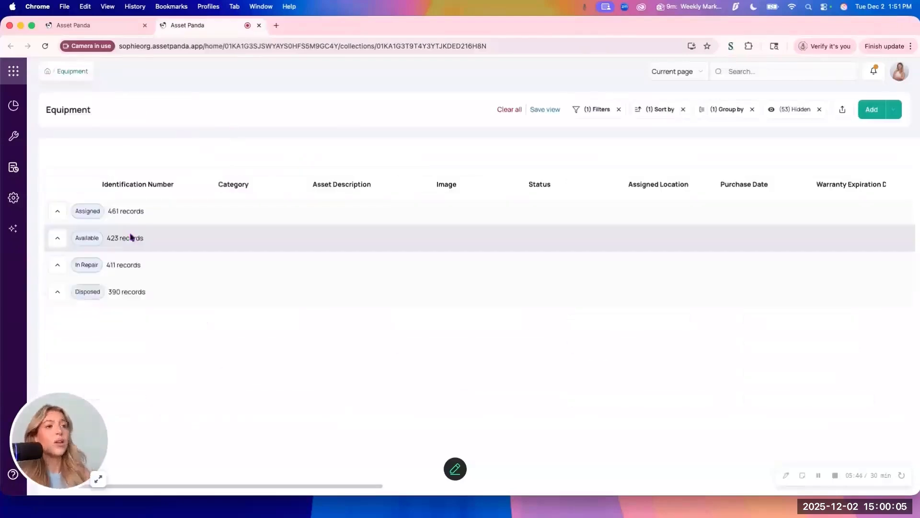
left_click(56, 213)
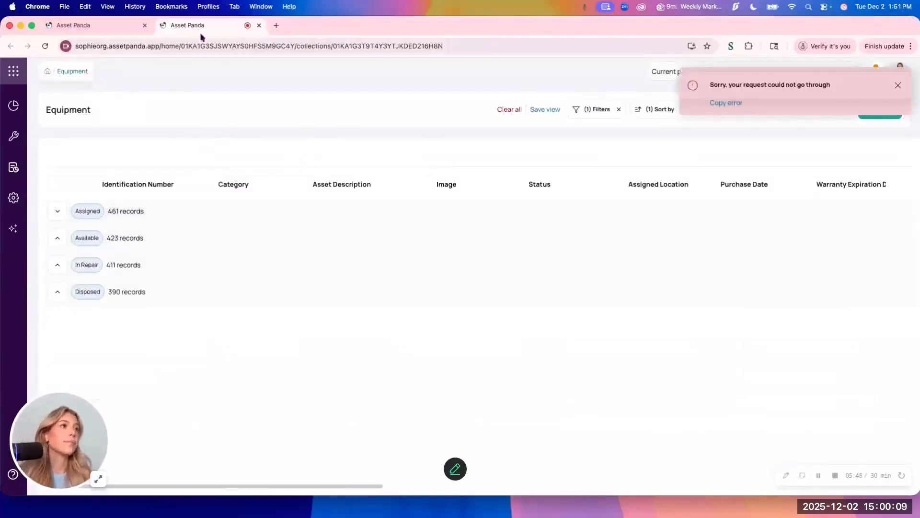
left_click(105, 25)
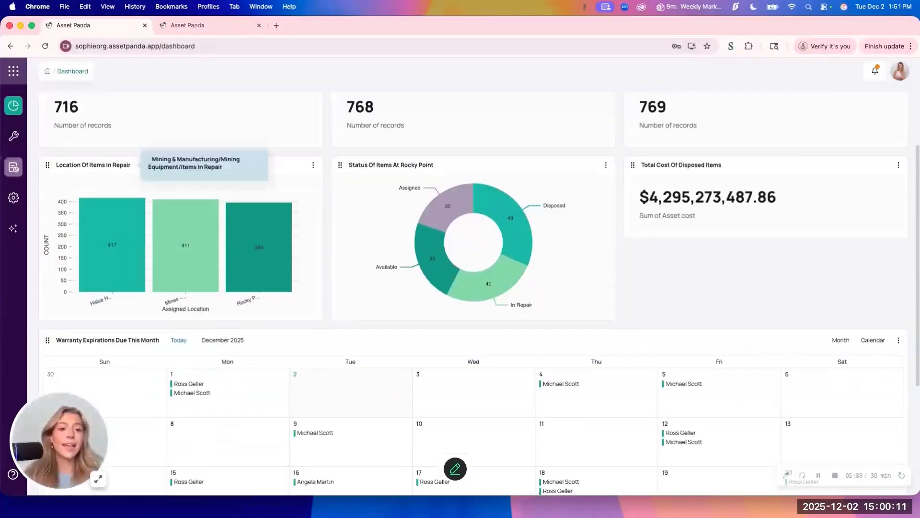